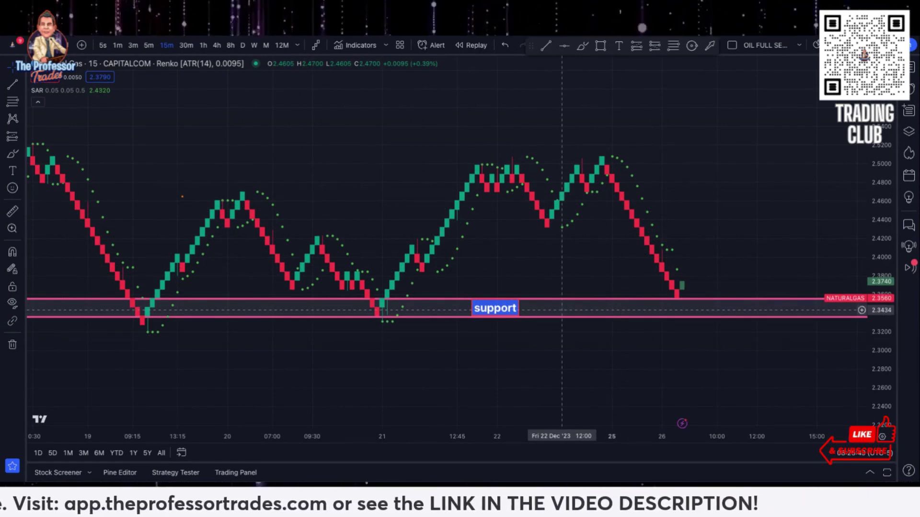
Switch the natural gas chart from Renko to Candles
{"action": "scroll", "coordinate": [562, 310], "scroll_direction": "up", "scroll_amount": 5}
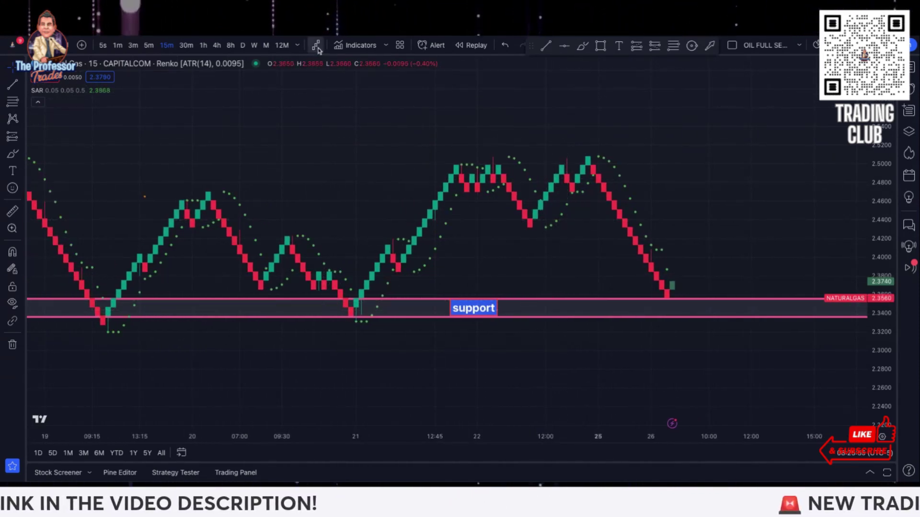
{"action": "left_click", "coordinate": [317, 46]}
{"action": "left_click", "coordinate": [337, 88]}
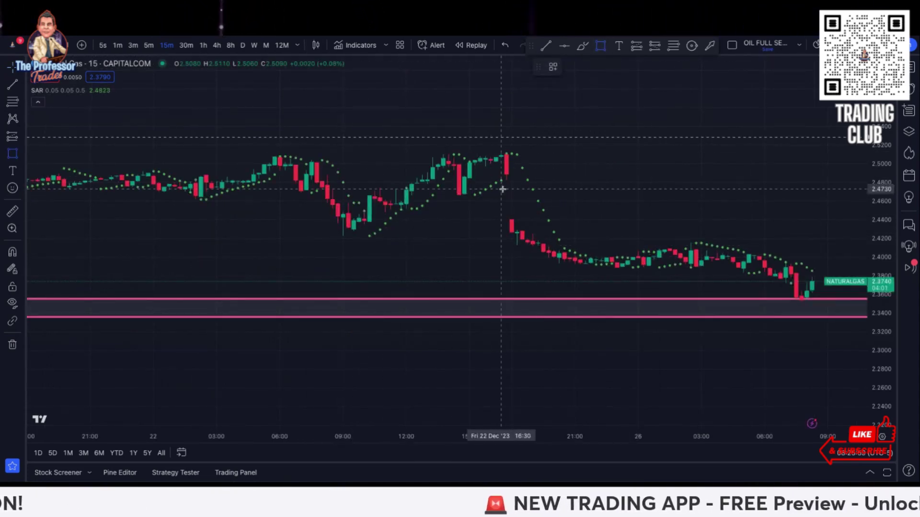
Draw an orange box over the gap from about 2.4350 to 2.4889, extending to the latest bars
{"action": "mouse_move", "coordinate": [502, 174]}
{"action": "left_mouse_down"}
{"action": "mouse_move", "coordinate": [504, 211]}
{"action": "mouse_move", "coordinate": [855, 211]}
{"action": "mouse_move", "coordinate": [866, 224]}
{"action": "left_mouse_up"}
{"action": "left_click", "coordinate": [861, 224]}
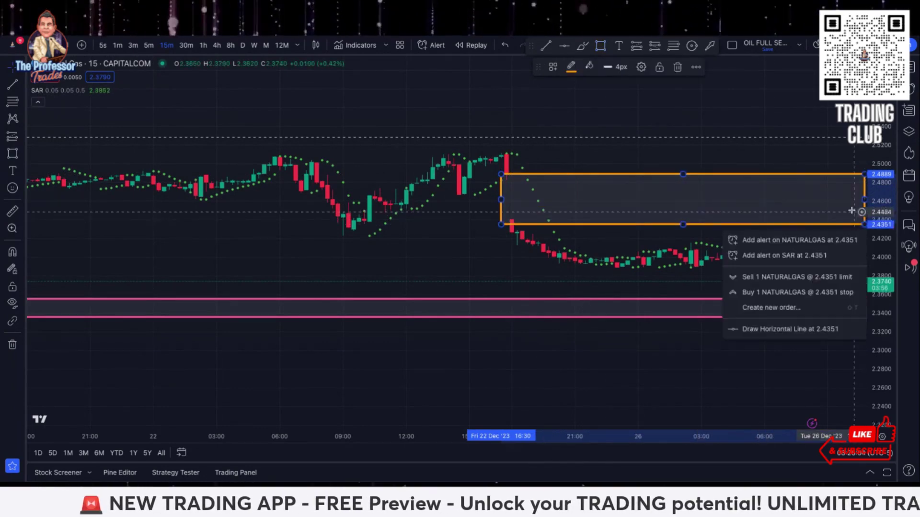
{"action": "left_click", "coordinate": [835, 189]}
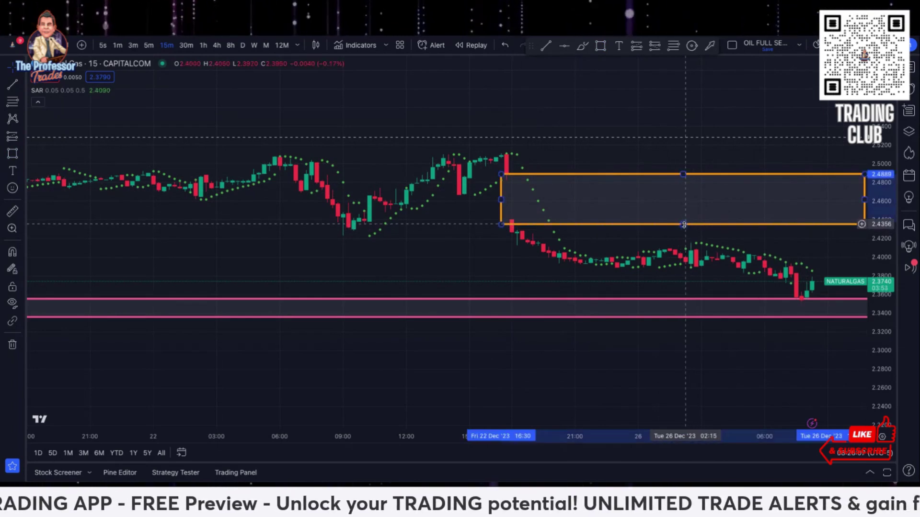
{"action": "left_click_drag", "start_coordinate": [684, 225], "coordinate": [684, 224]}
{"action": "left_click", "coordinate": [708, 144]}
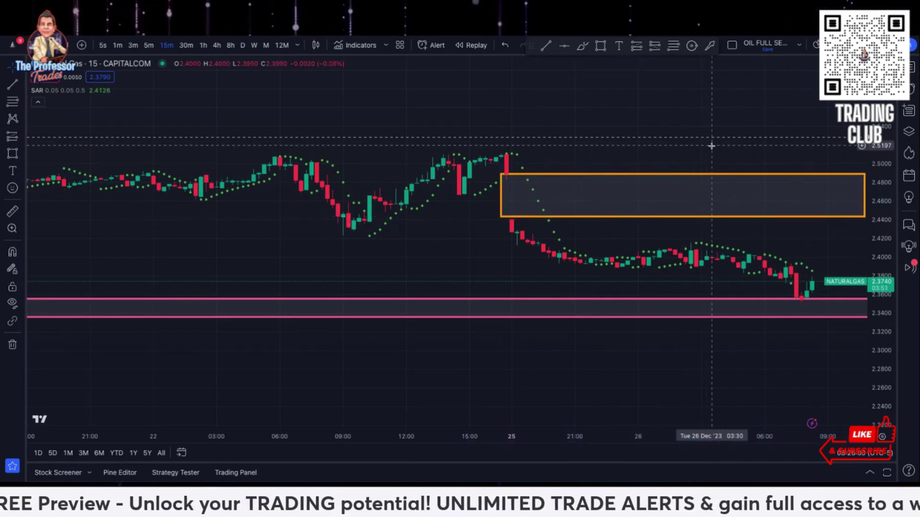
{"action": "scroll", "coordinate": [745, 353], "scroll_direction": "down", "scroll_amount": 3}
{"action": "scroll", "coordinate": [747, 355], "scroll_direction": "down", "scroll_amount": 5}
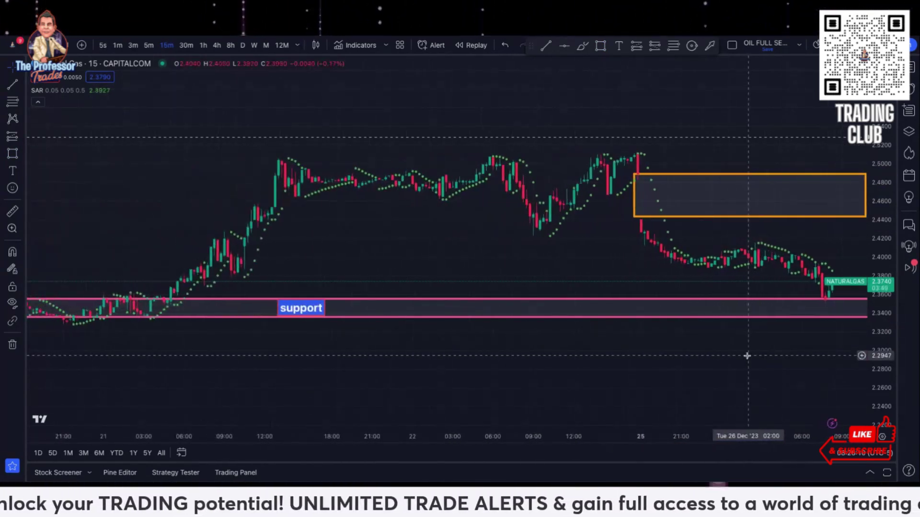
{"action": "left_click_drag", "start_coordinate": [743, 359], "coordinate": [721, 347]}
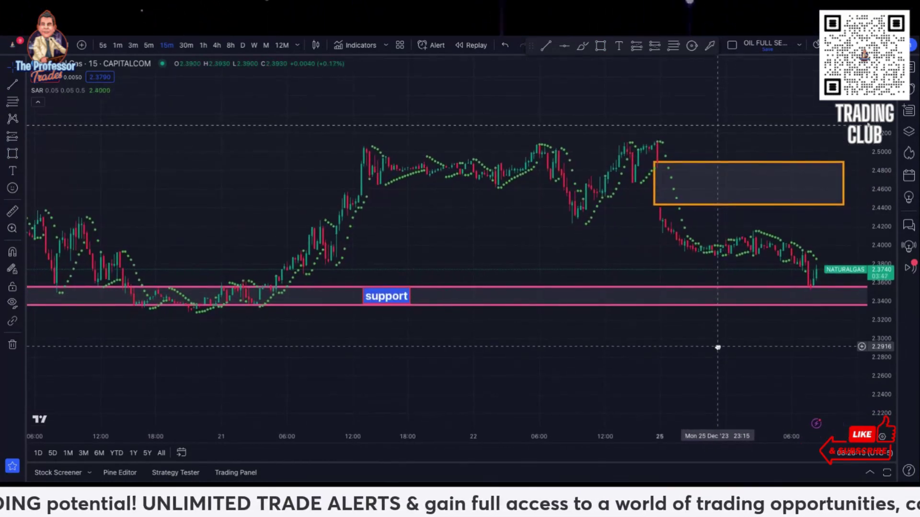
Draw a white arrow from the 21 Dec low near 2.2798 up to the support zone's lower edge
{"action": "left_click", "coordinate": [363, 358]}
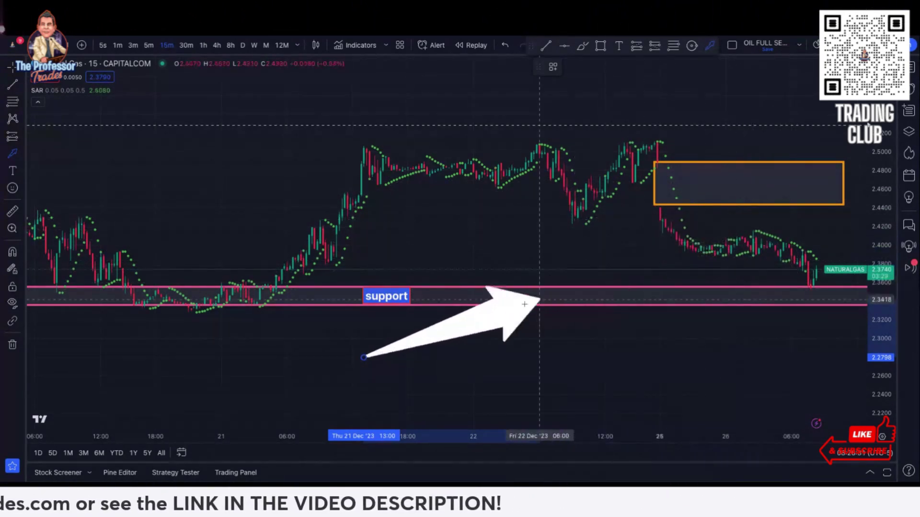
{"action": "left_click", "coordinate": [490, 318]}
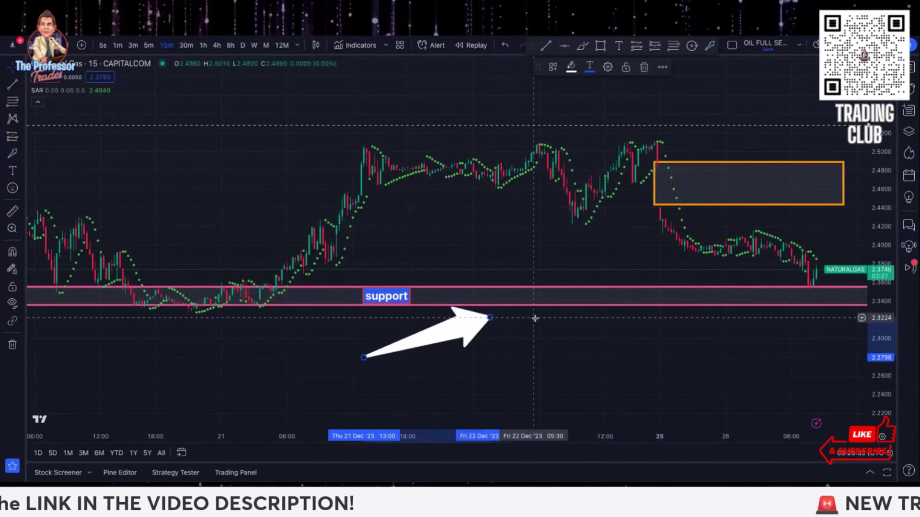
{"action": "left_click", "coordinate": [316, 46]}
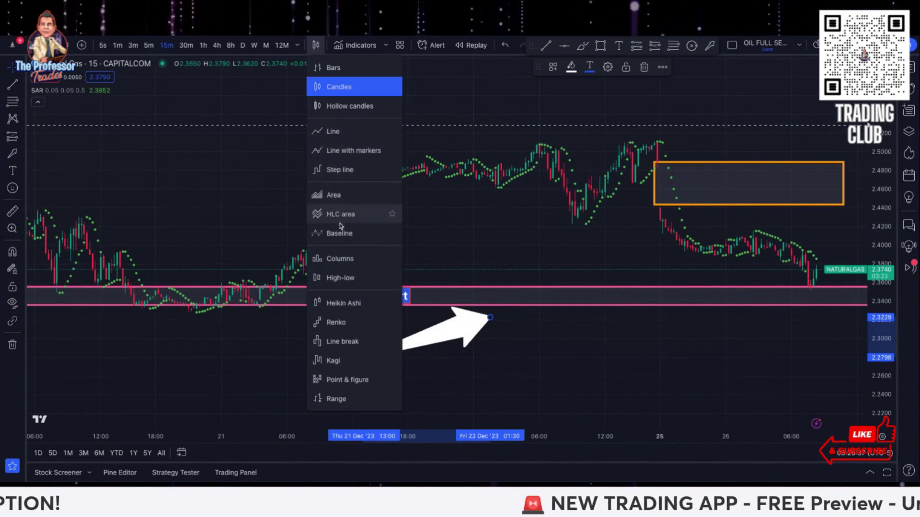
Switch the chart back to Renko bricks (ATR 14), keeping the support zone and gap box visible
{"action": "left_click", "coordinate": [348, 322]}
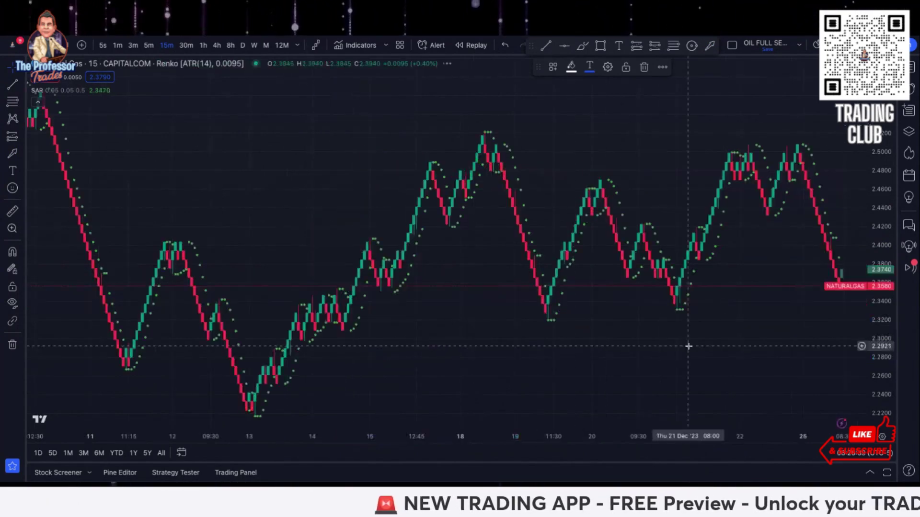
{"action": "scroll", "coordinate": [727, 348], "scroll_direction": "up", "scroll_amount": 5}
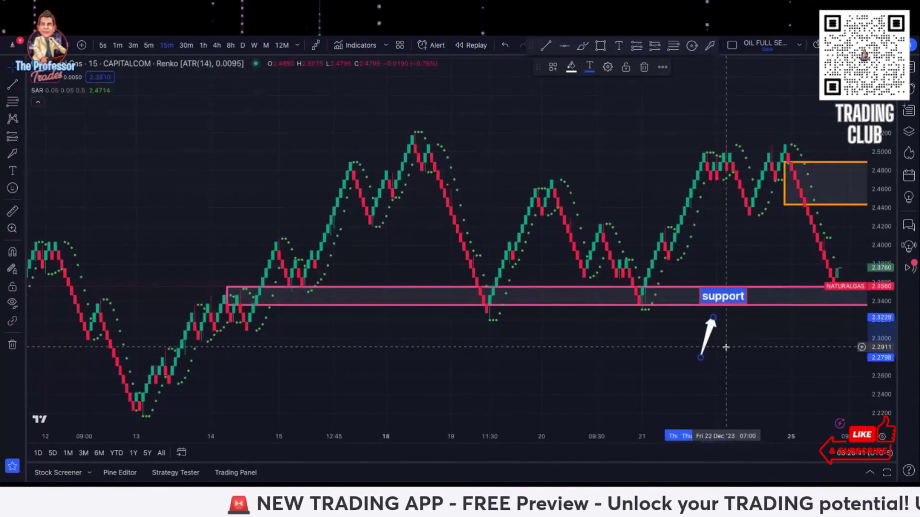
{"action": "scroll", "coordinate": [766, 350], "scroll_direction": "right", "scroll_amount": 5}
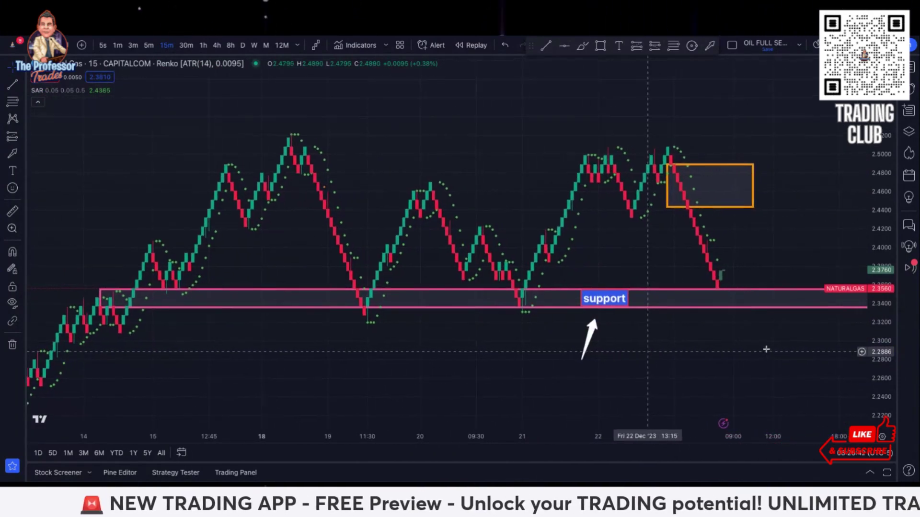
{"action": "scroll", "coordinate": [629, 349], "scroll_direction": "right", "scroll_amount": 3}
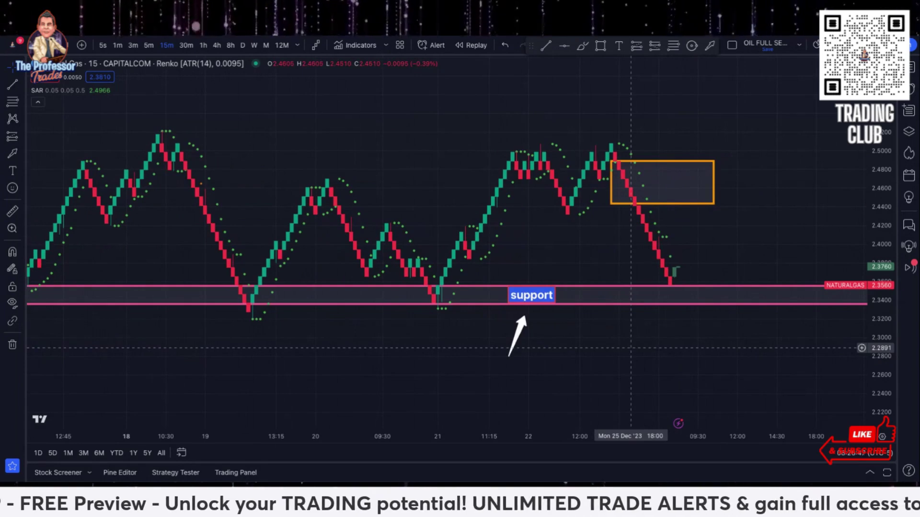
Add a horizontal line at about 2.375, just above the support zone, and colour it green
{"action": "left_click", "coordinate": [565, 46]}
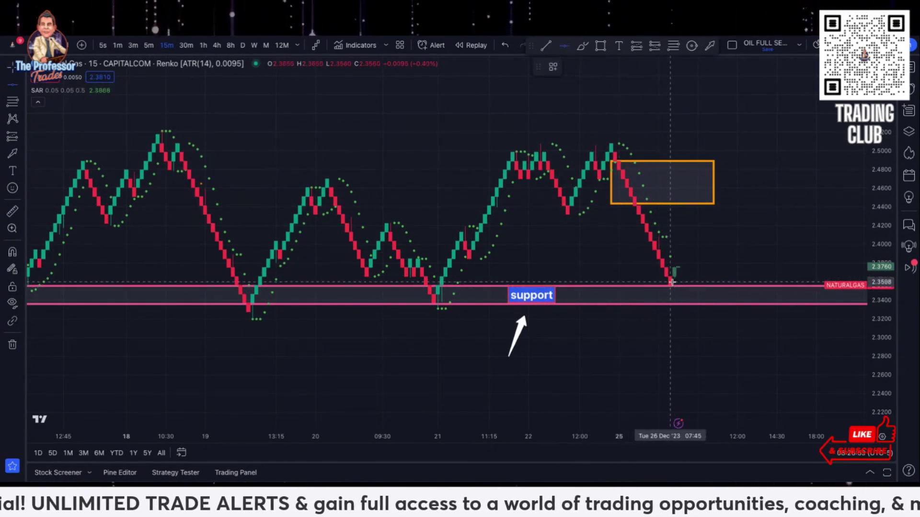
{"action": "left_click", "coordinate": [681, 268]}
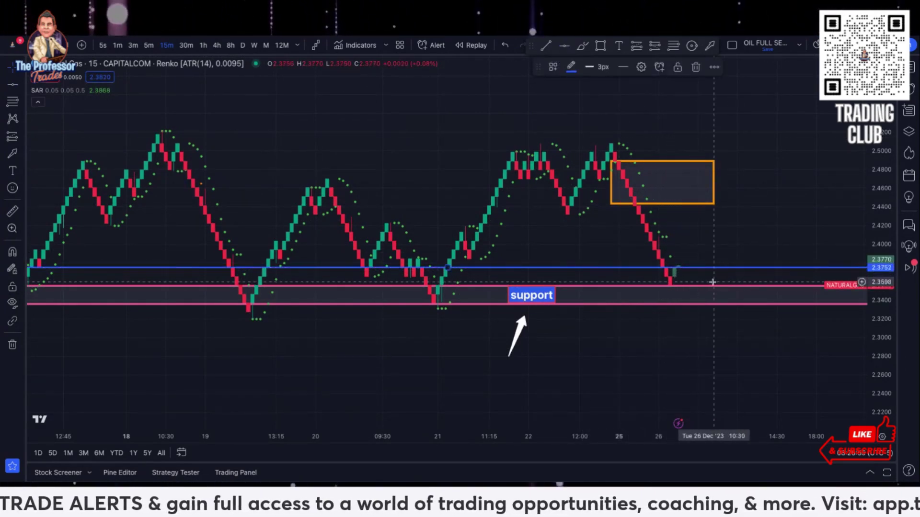
{"action": "left_click", "coordinate": [570, 68]}
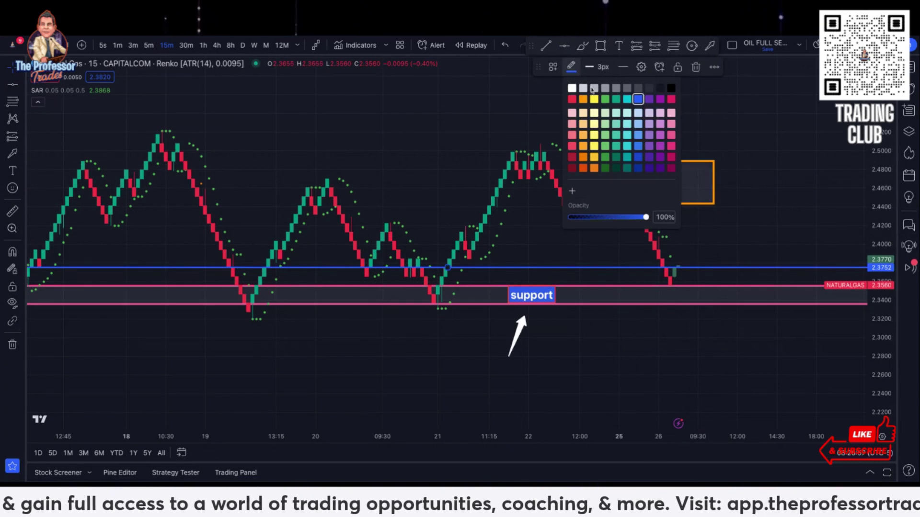
{"action": "left_click", "coordinate": [605, 100]}
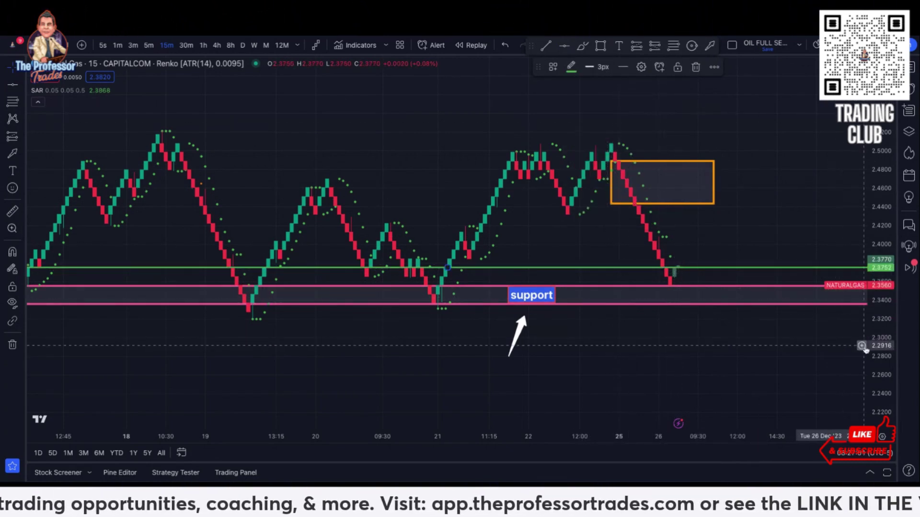
{"action": "left_click_drag", "start_coordinate": [866, 350], "coordinate": [867, 363]}
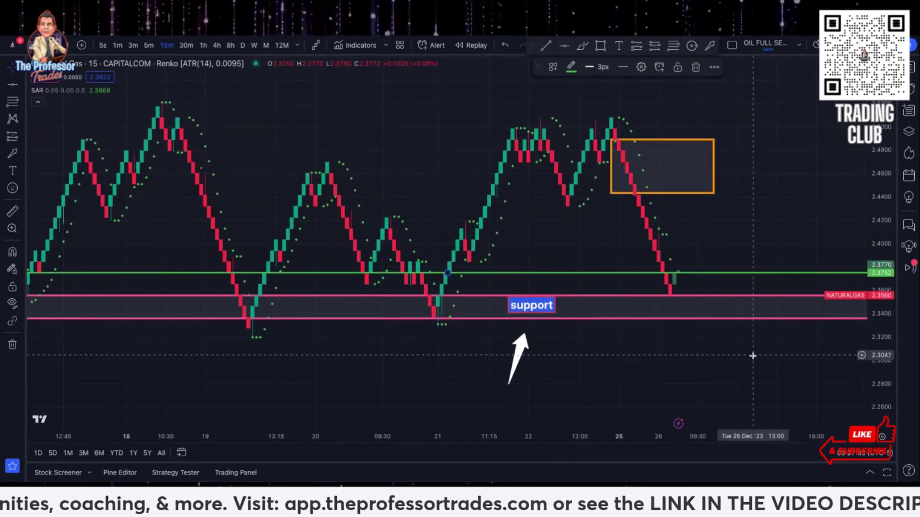
{"action": "scroll", "coordinate": [753, 356], "scroll_direction": "right", "scroll_amount": 5}
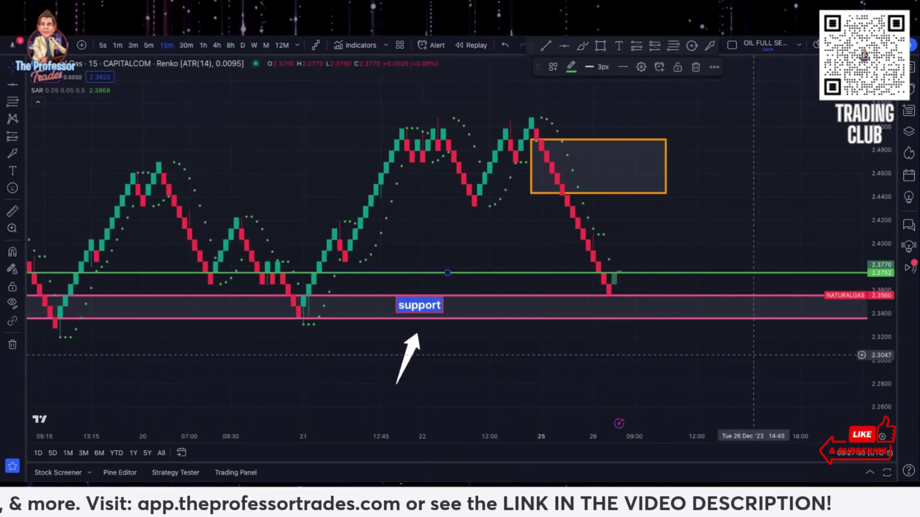
{"action": "scroll", "coordinate": [753, 356], "scroll_direction": "right", "scroll_amount": 1}
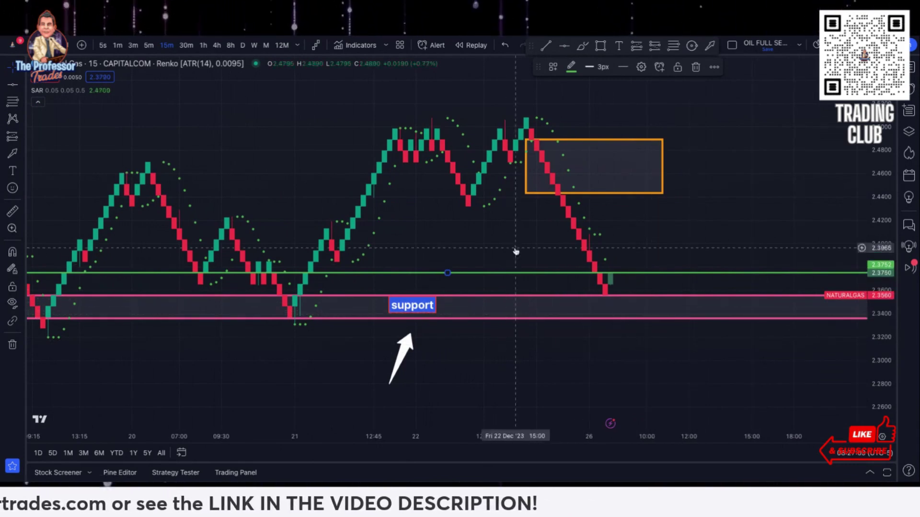
Move the white arrow's tip onto the support zone's top edge beneath the latest 25–26 Dec bricks
{"action": "mouse_move", "coordinate": [411, 335]}
{"action": "left_mouse_down"}
{"action": "mouse_move", "coordinate": [345, 325]}
{"action": "mouse_move", "coordinate": [289, 298]}
{"action": "mouse_move", "coordinate": [281, 304]}
{"action": "mouse_move", "coordinate": [295, 314]}
{"action": "mouse_move", "coordinate": [289, 298]}
{"action": "mouse_move", "coordinate": [295, 317]}
{"action": "left_mouse_up"}
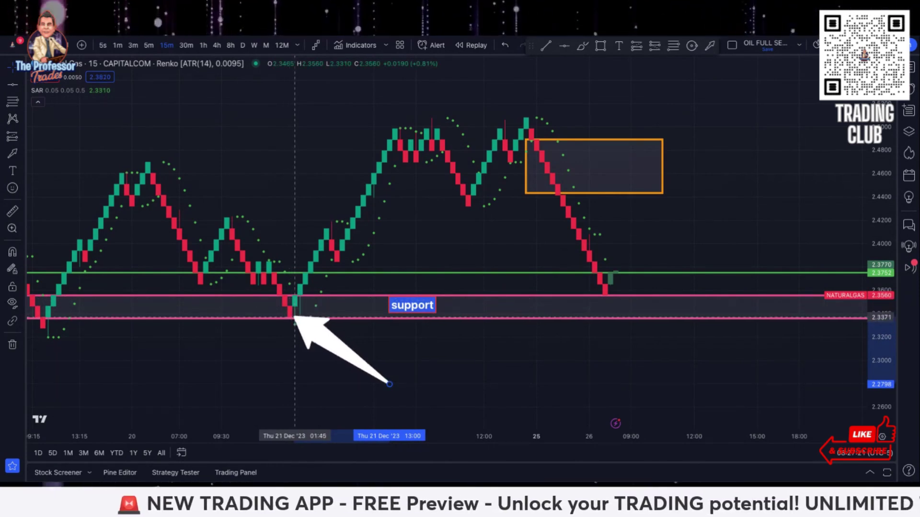
{"action": "mouse_move", "coordinate": [295, 318]}
{"action": "left_mouse_down"}
{"action": "mouse_move", "coordinate": [289, 309]}
{"action": "mouse_move", "coordinate": [306, 302]}
{"action": "mouse_move", "coordinate": [305, 312]}
{"action": "mouse_move", "coordinate": [322, 263]}
{"action": "mouse_move", "coordinate": [333, 187]}
{"action": "mouse_move", "coordinate": [477, 294]}
{"action": "mouse_move", "coordinate": [610, 272]}
{"action": "mouse_move", "coordinate": [601, 251]}
{"action": "mouse_move", "coordinate": [605, 202]}
{"action": "mouse_move", "coordinate": [607, 280]}
{"action": "mouse_move", "coordinate": [602, 269]}
{"action": "mouse_move", "coordinate": [595, 290]}
{"action": "mouse_move", "coordinate": [557, 301]}
{"action": "left_mouse_up"}
Add a 'gap' text label inside the orange box
{"action": "left_click", "coordinate": [619, 45]}
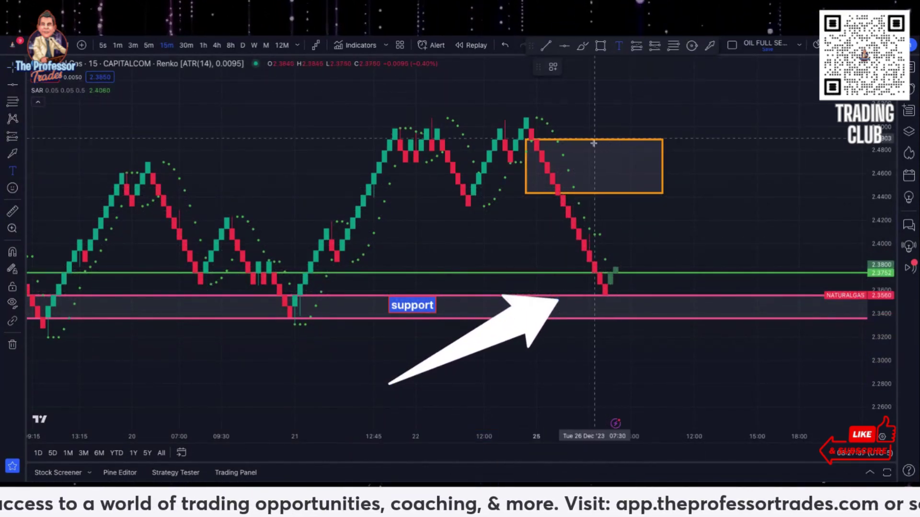
{"action": "left_click", "coordinate": [585, 167]}
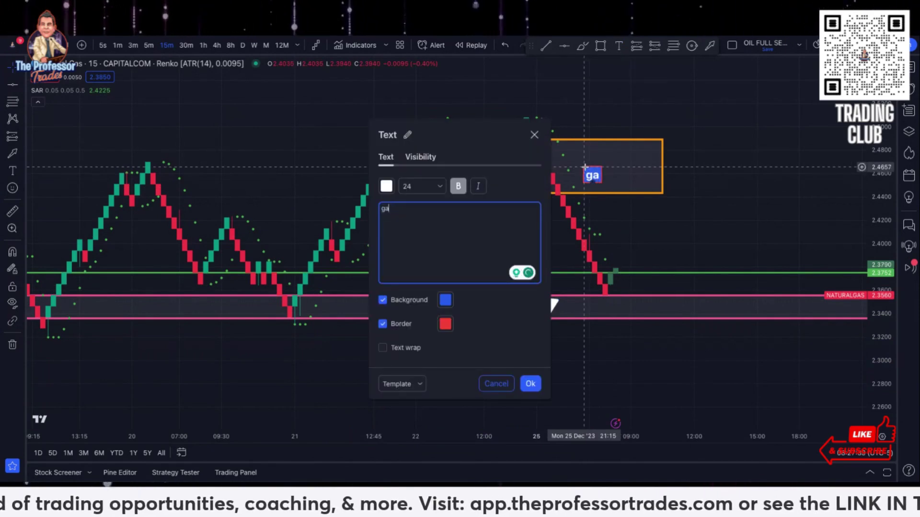
{"action": "left_click", "coordinate": [530, 383]}
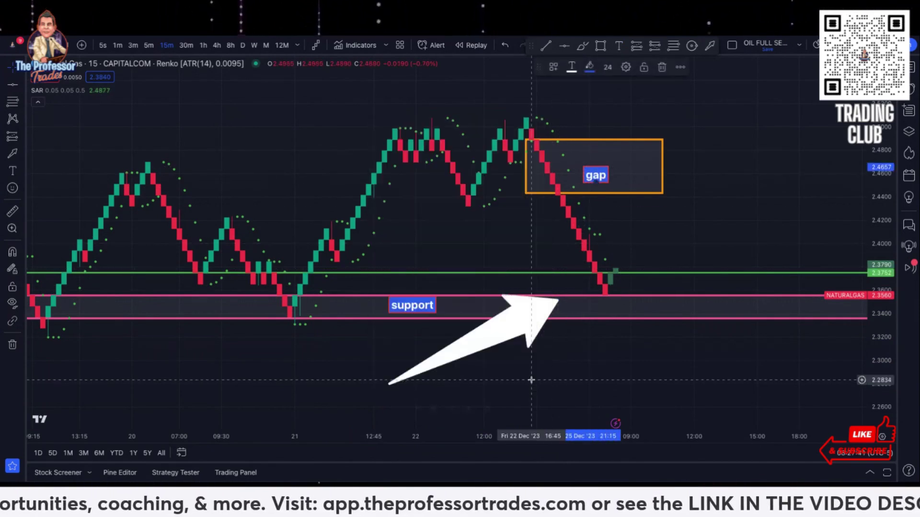
{"action": "left_click", "coordinate": [597, 175]}
Delete the white arrow from the chart
{"action": "scroll", "coordinate": [657, 244], "scroll_direction": "up", "scroll_amount": 2}
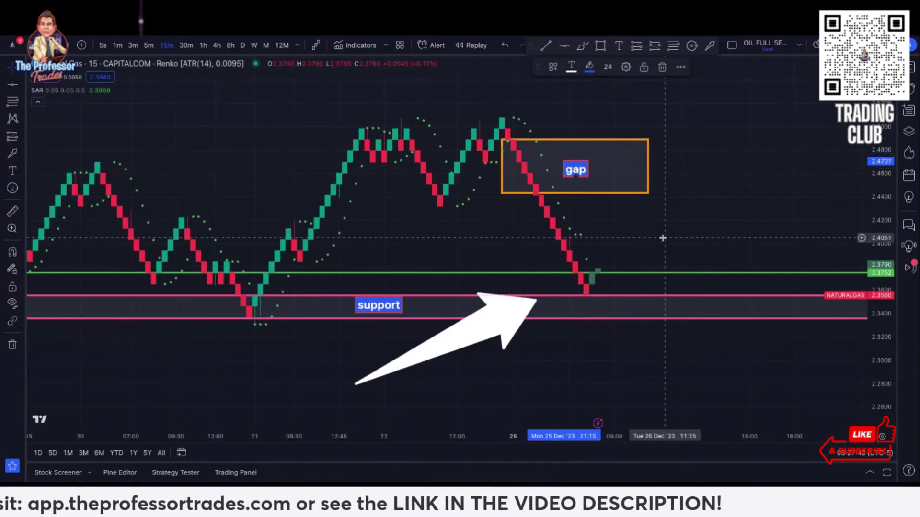
{"action": "left_click", "coordinate": [518, 316]}
{"action": "key", "text": "Delete"}
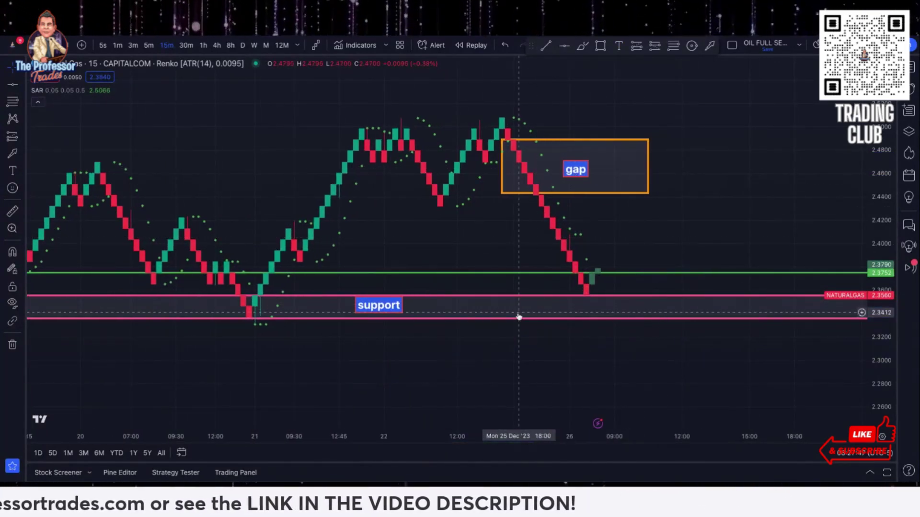
{"action": "scroll", "coordinate": [569, 369], "scroll_direction": "up", "scroll_amount": 1}
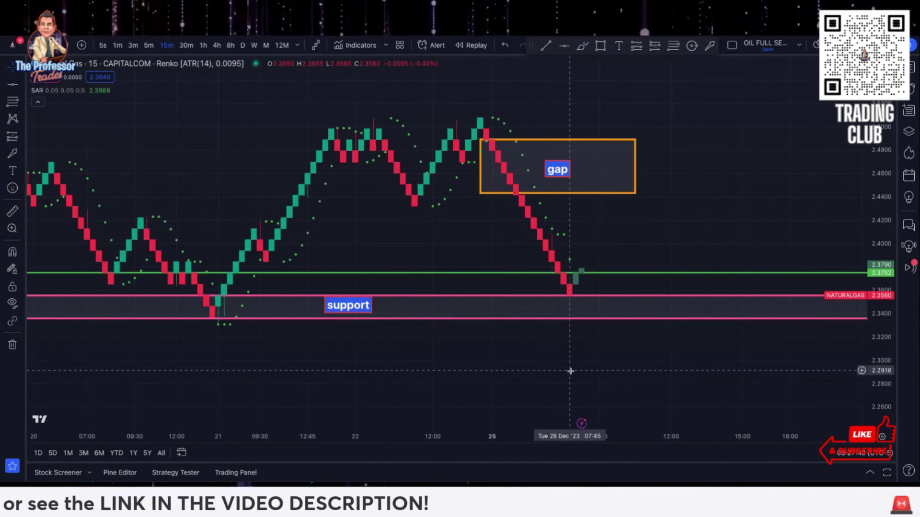
{"action": "scroll", "coordinate": [570, 372], "scroll_direction": "up", "scroll_amount": 1}
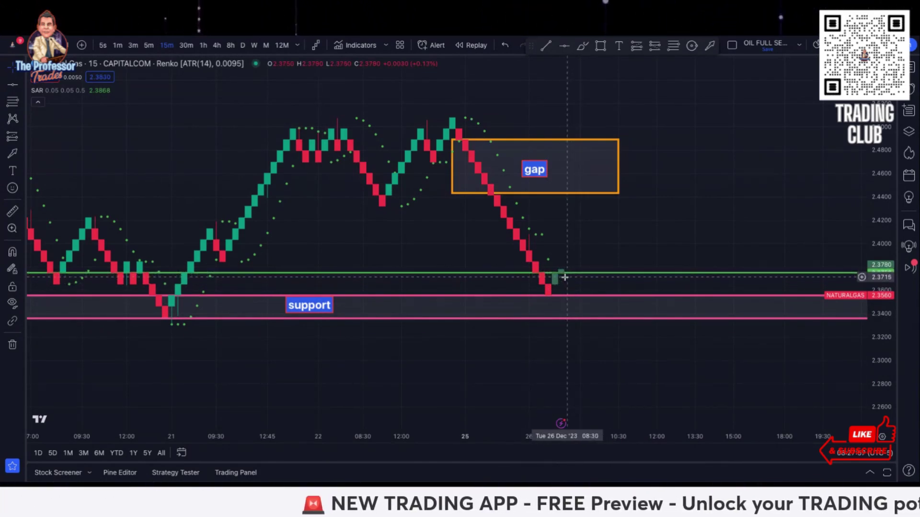
Change the chart timeframe to 5 minutes, then to 3 minutes
{"action": "left_click", "coordinate": [149, 46]}
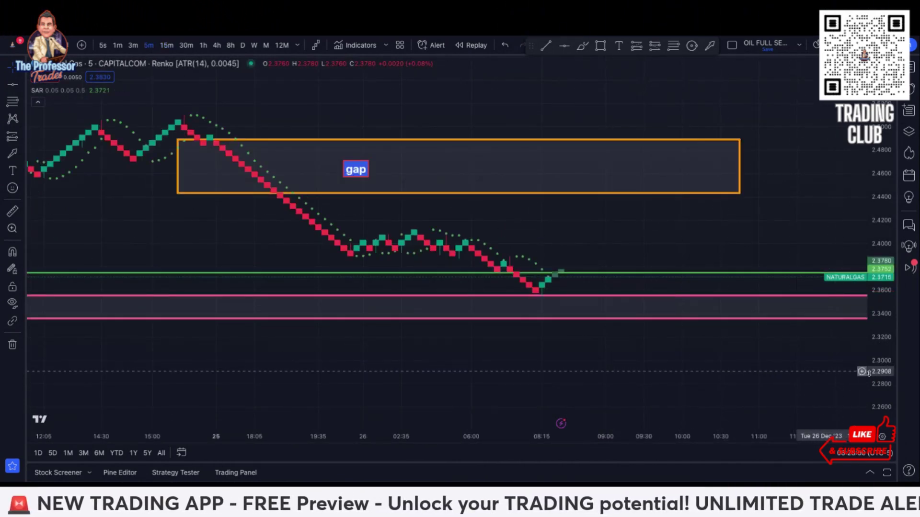
{"action": "left_click_drag", "start_coordinate": [868, 373], "coordinate": [796, 310]}
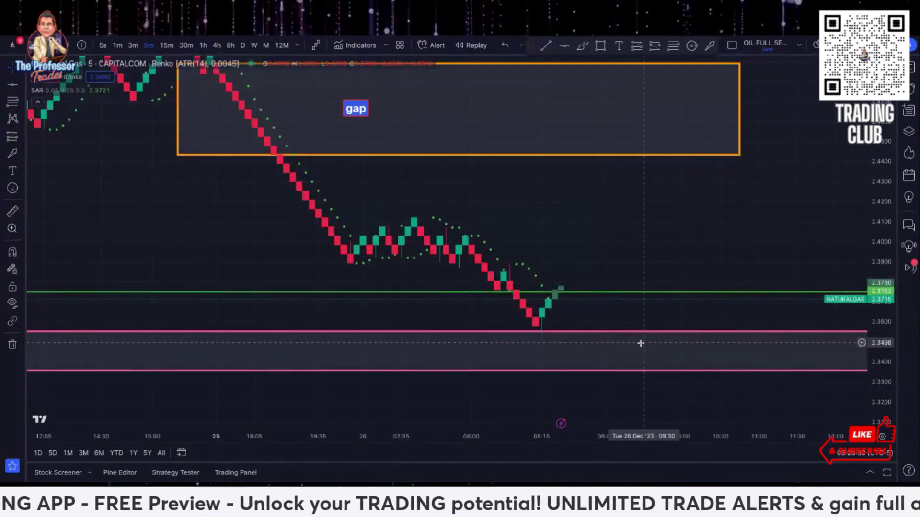
{"action": "left_click", "coordinate": [134, 46]}
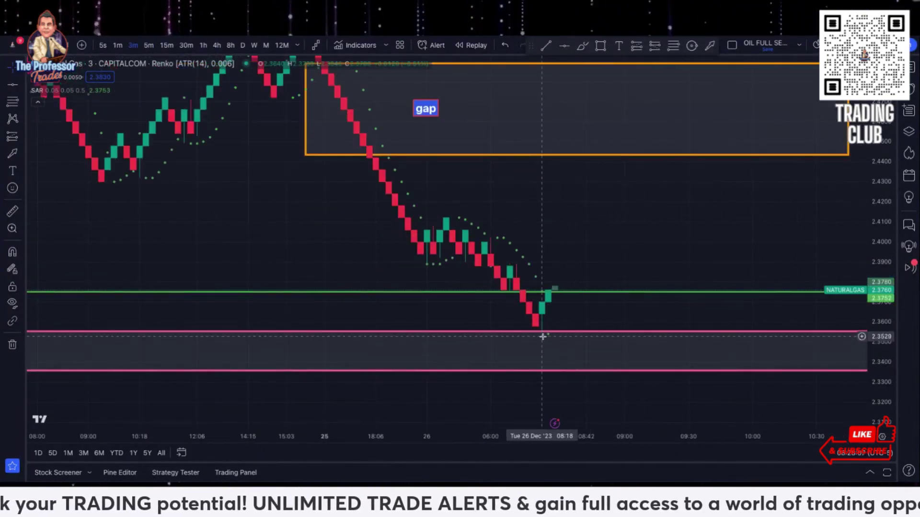
Draw a green circle where the latest bricks touch the support zone
{"action": "left_click", "coordinate": [691, 46]}
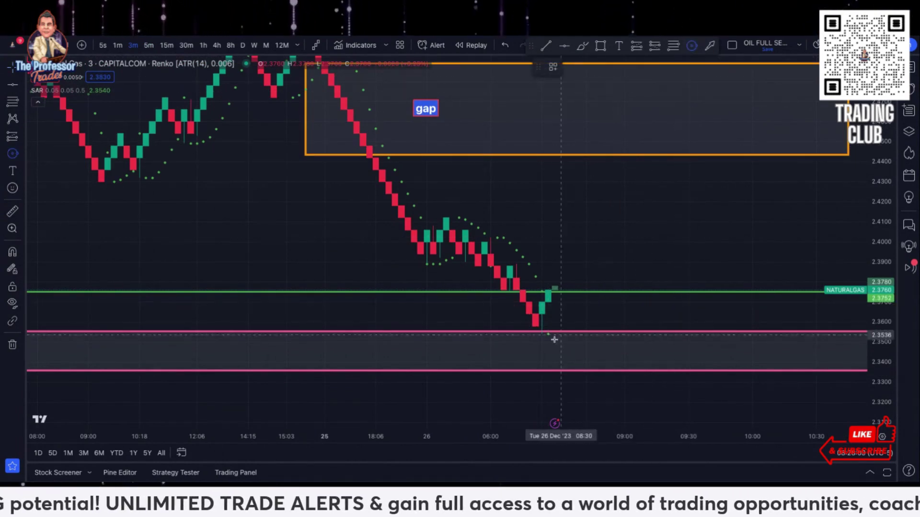
{"action": "mouse_move", "coordinate": [545, 333]}
{"action": "left_mouse_down"}
{"action": "mouse_move", "coordinate": [555, 340]}
{"action": "mouse_move", "coordinate": [548, 335]}
{"action": "left_mouse_up"}
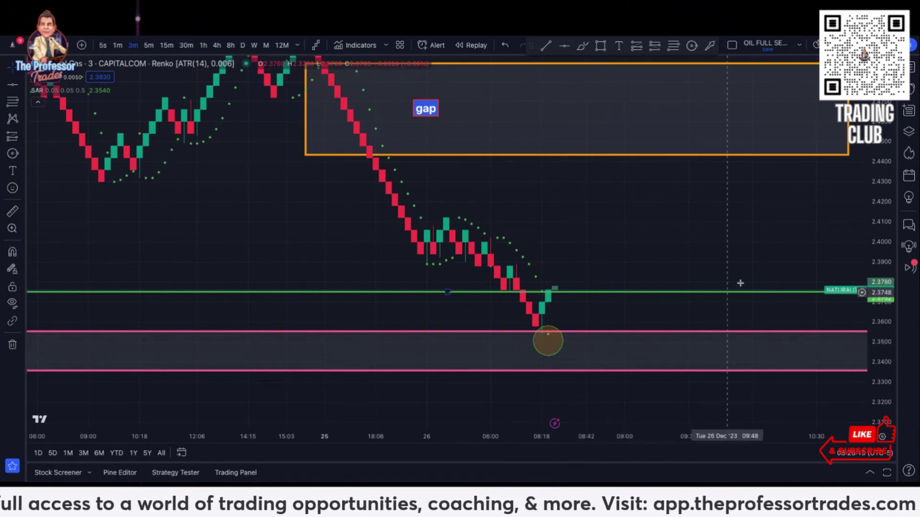
{"action": "left_click_drag", "start_coordinate": [891, 177], "coordinate": [891, 196]}
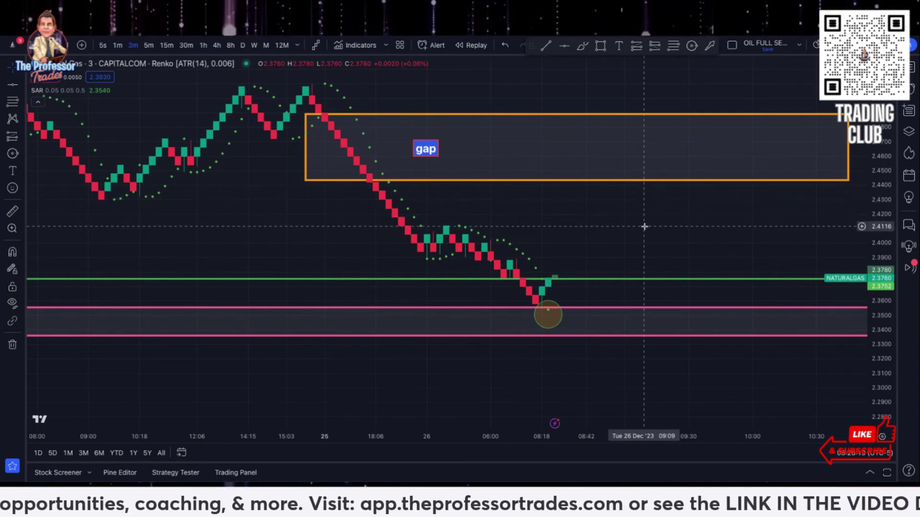
{"action": "left_click", "coordinate": [565, 45]}
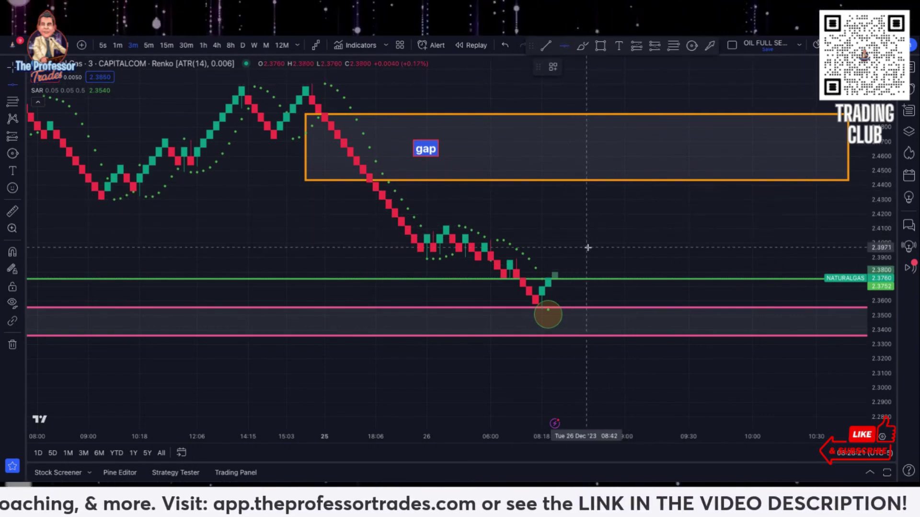
Place a horizontal line at 2.4060 and make it blue
{"action": "left_click", "coordinate": [599, 235]}
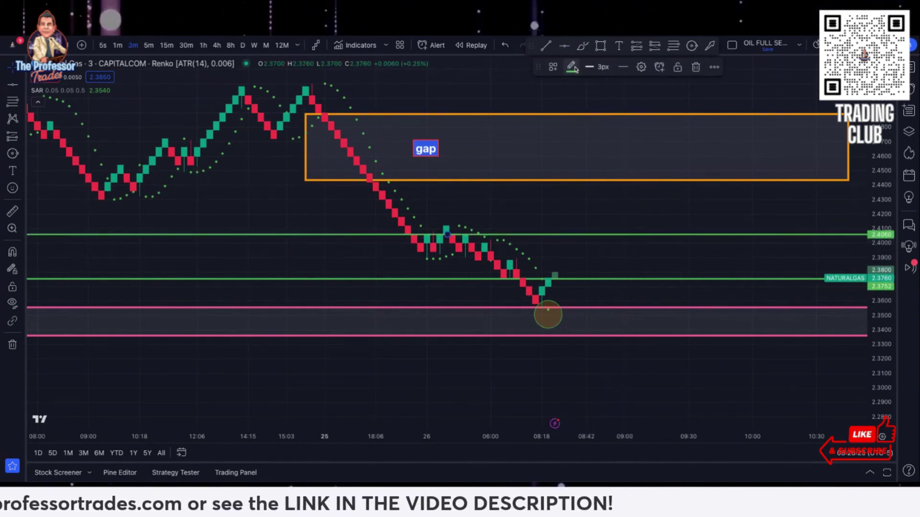
{"action": "left_click", "coordinate": [574, 68]}
{"action": "left_click", "coordinate": [638, 99]}
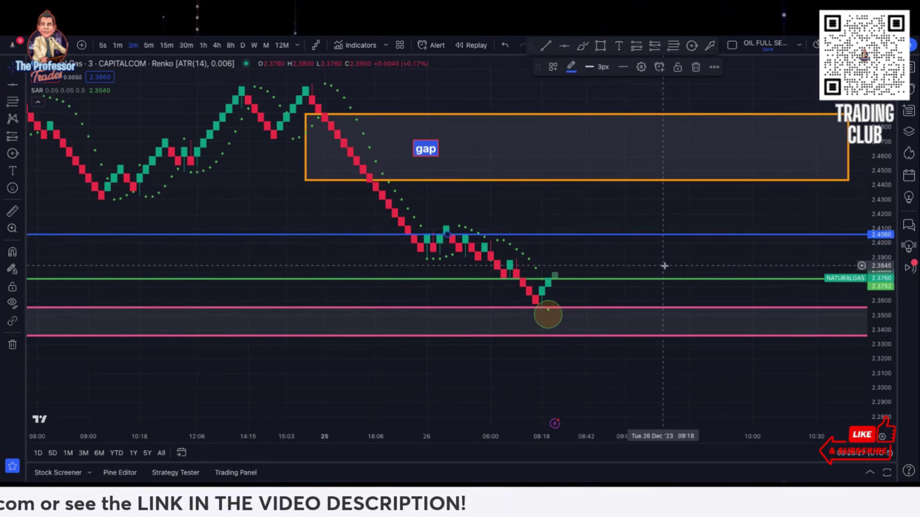
{"action": "scroll", "coordinate": [664, 265], "scroll_direction": "down", "scroll_amount": 2}
{"action": "scroll", "coordinate": [665, 265], "scroll_direction": "down", "scroll_amount": 3}
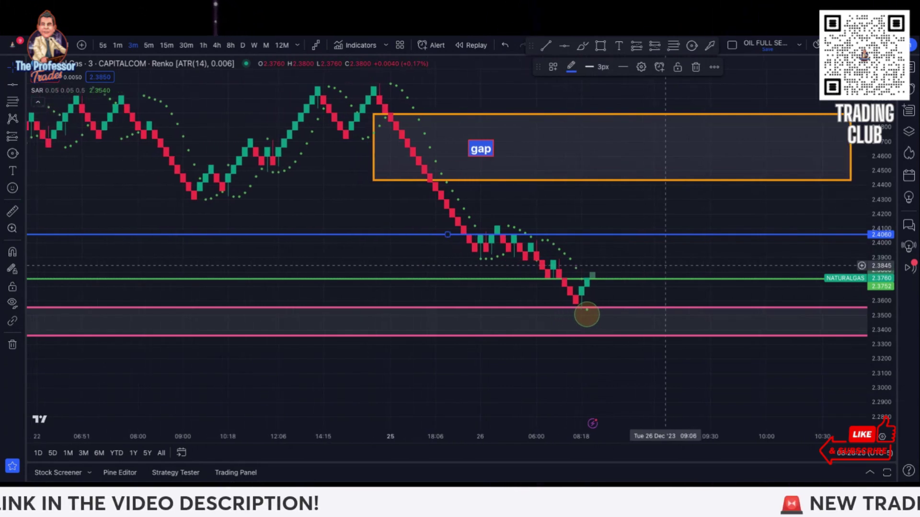
{"action": "scroll", "coordinate": [666, 265], "scroll_direction": "down", "scroll_amount": 2}
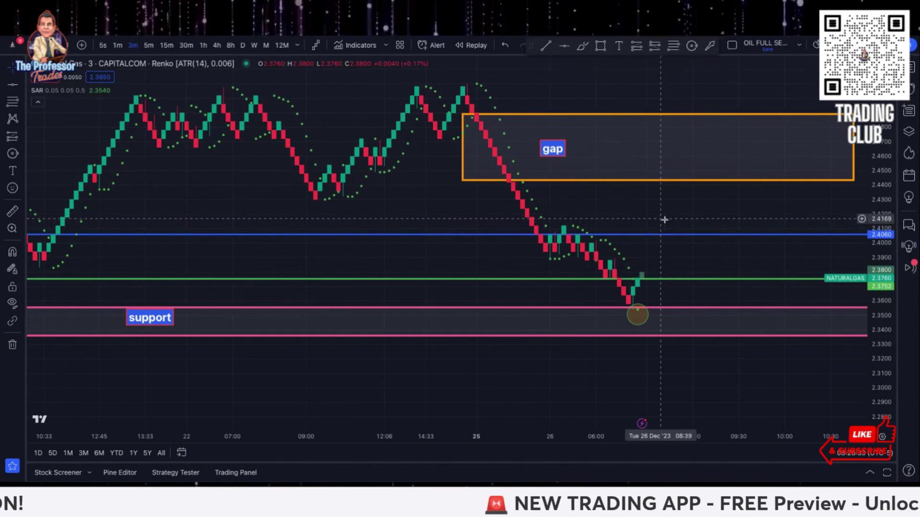
{"action": "scroll", "coordinate": [664, 220], "scroll_direction": "right", "scroll_amount": 3}
{"action": "left_click", "coordinate": [564, 45]}
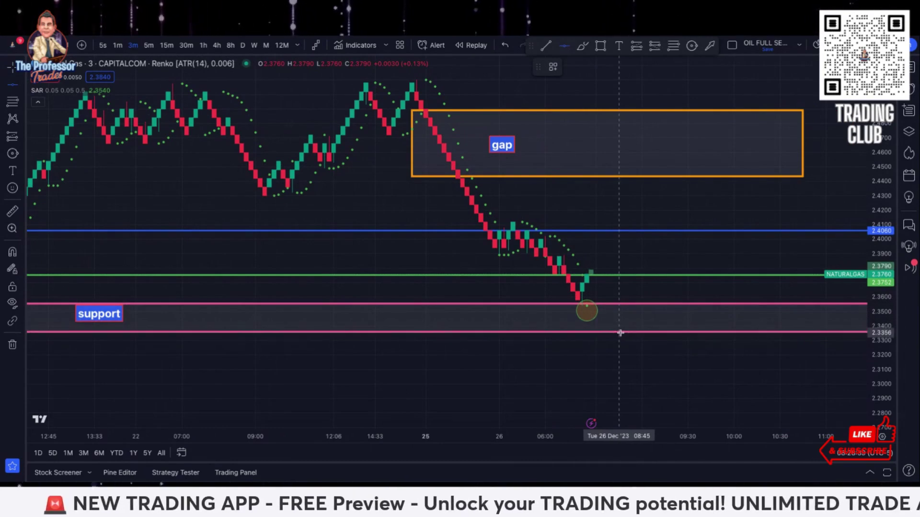
Add a red horizontal line at about 2.3277, just below the support zone
{"action": "left_click", "coordinate": [620, 335]}
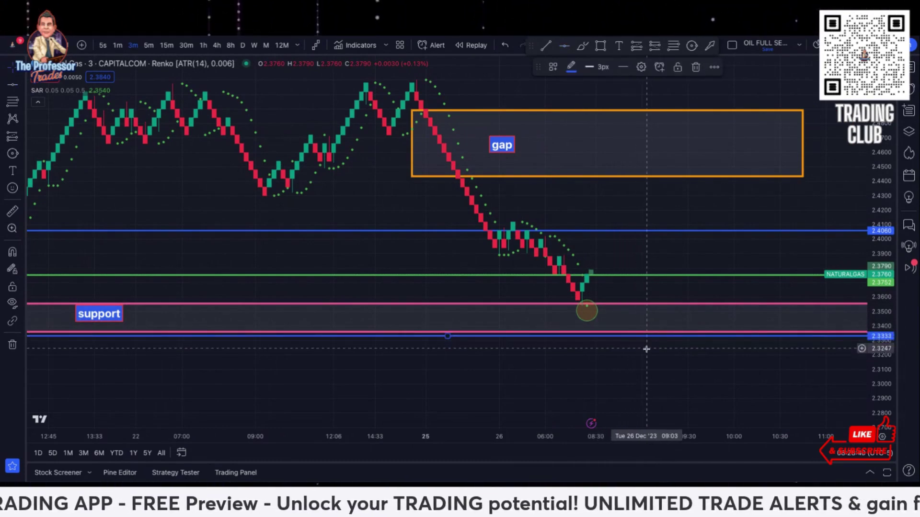
{"action": "scroll", "coordinate": [646, 349], "scroll_direction": "down", "scroll_amount": 5}
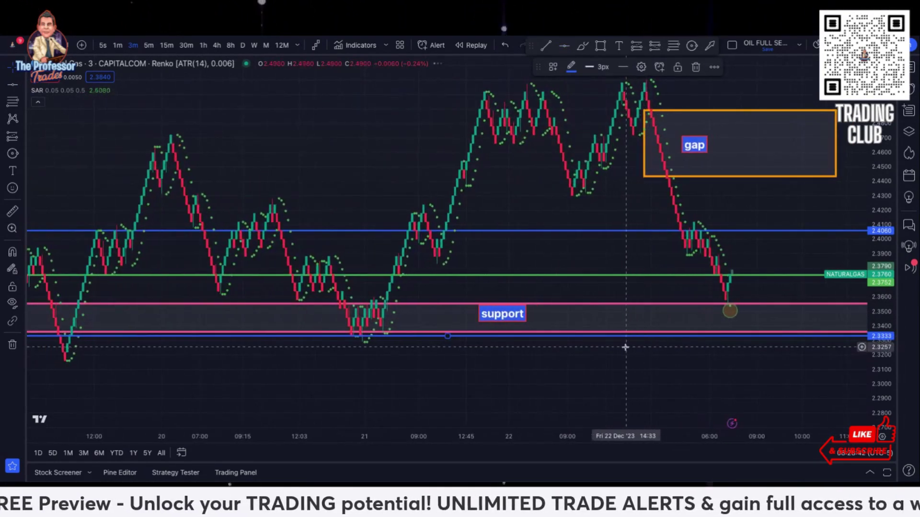
{"action": "left_click_drag", "start_coordinate": [625, 336], "coordinate": [625, 341]}
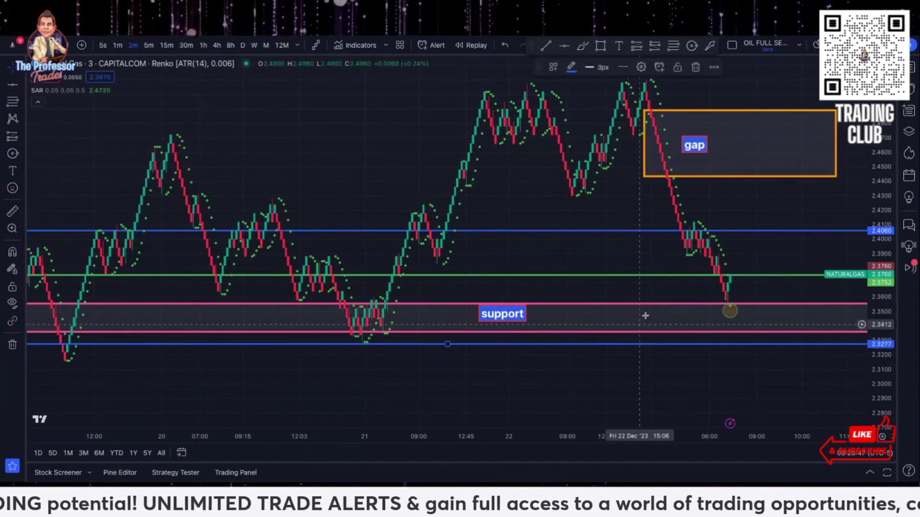
{"action": "left_click", "coordinate": [571, 67]}
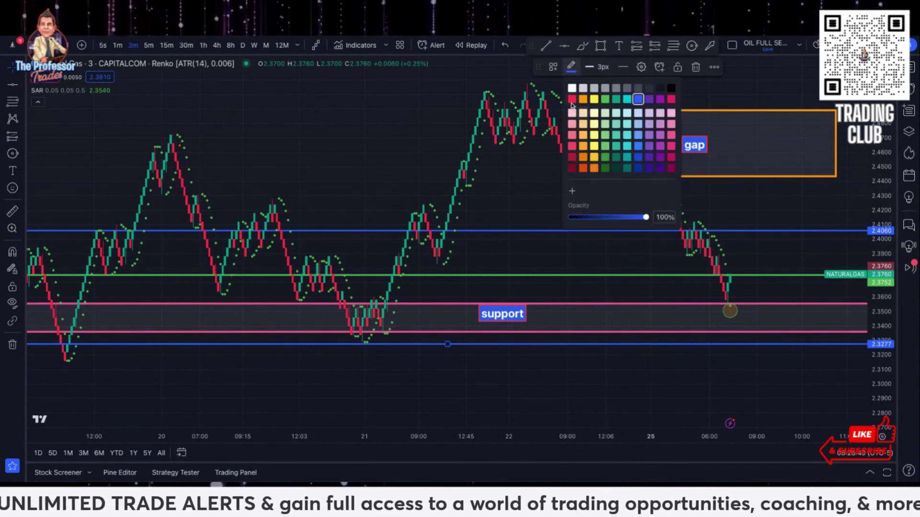
{"action": "left_click", "coordinate": [572, 99]}
{"action": "scroll", "coordinate": [744, 378], "scroll_direction": "up", "scroll_amount": 5}
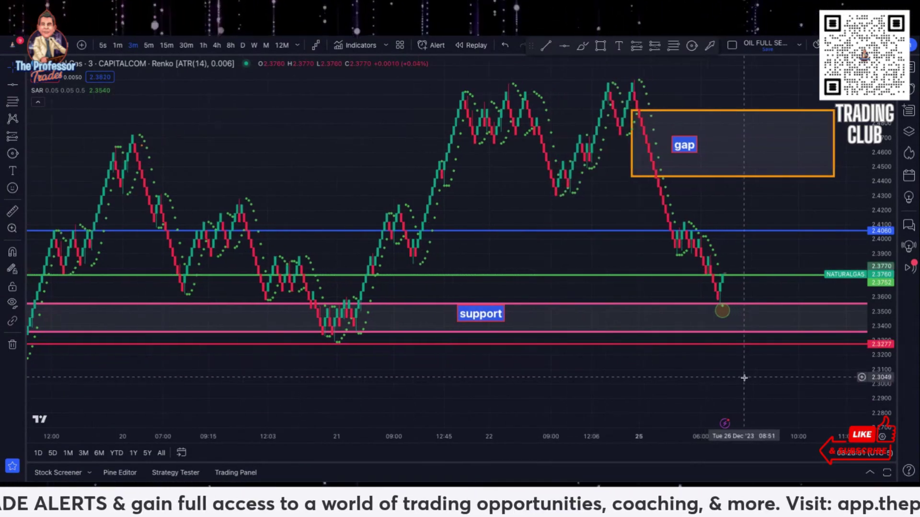
{"action": "scroll", "coordinate": [744, 378], "scroll_direction": "up", "scroll_amount": 1}
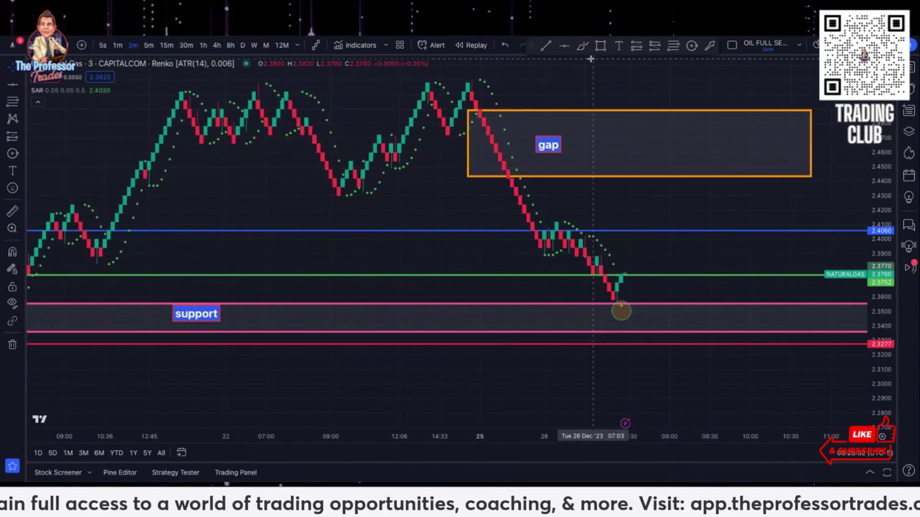
Select the support zone's top line and change its colour to green
{"action": "left_click", "coordinate": [643, 308]}
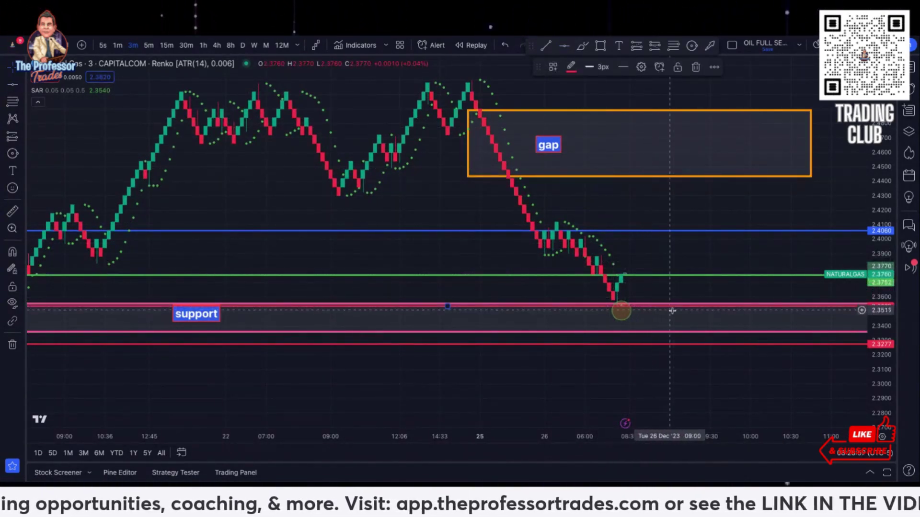
{"action": "left_click", "coordinate": [572, 68]}
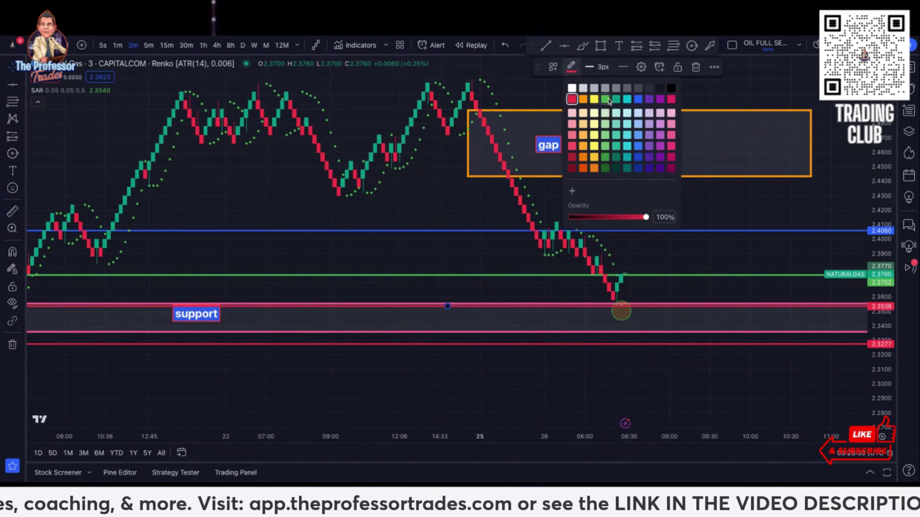
{"action": "left_click", "coordinate": [605, 99]}
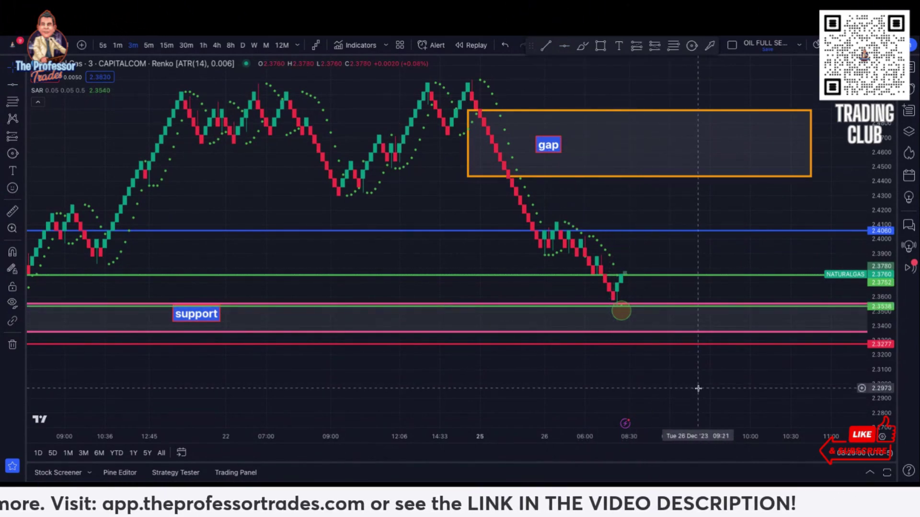
{"action": "scroll", "coordinate": [698, 389], "scroll_direction": "up", "scroll_amount": 2}
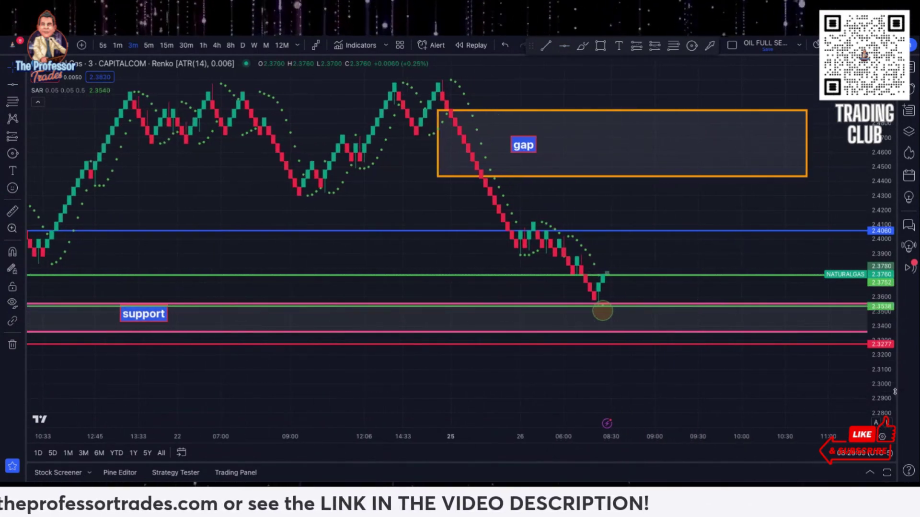
Draw a white arrow pointing down from above into the orange 'gap' box
{"action": "left_click_drag", "start_coordinate": [888, 381], "coordinate": [889, 392]}
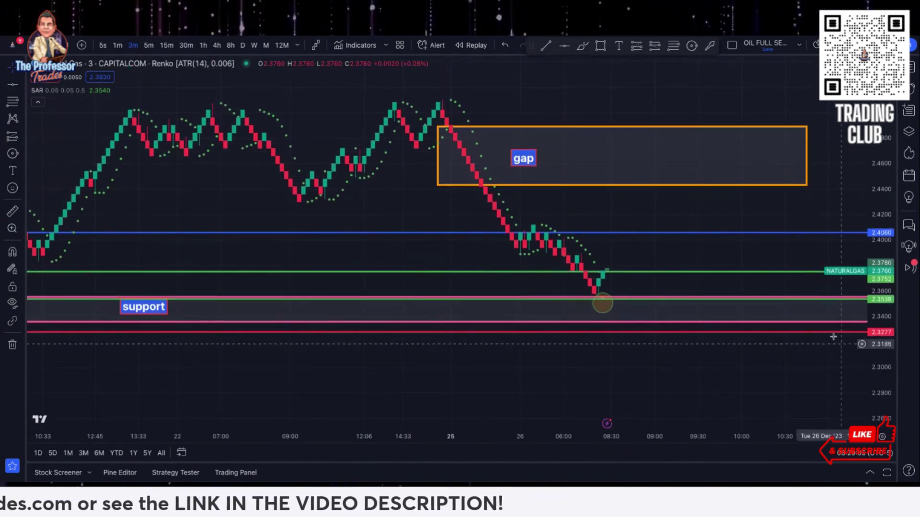
{"action": "mouse_move", "coordinate": [710, 76]}
{"action": "left_mouse_down"}
{"action": "mouse_move", "coordinate": [589, 137]}
{"action": "mouse_move", "coordinate": [708, 150]}
{"action": "mouse_move", "coordinate": [529, 135]}
{"action": "mouse_move", "coordinate": [616, 155]}
{"action": "left_mouse_up"}
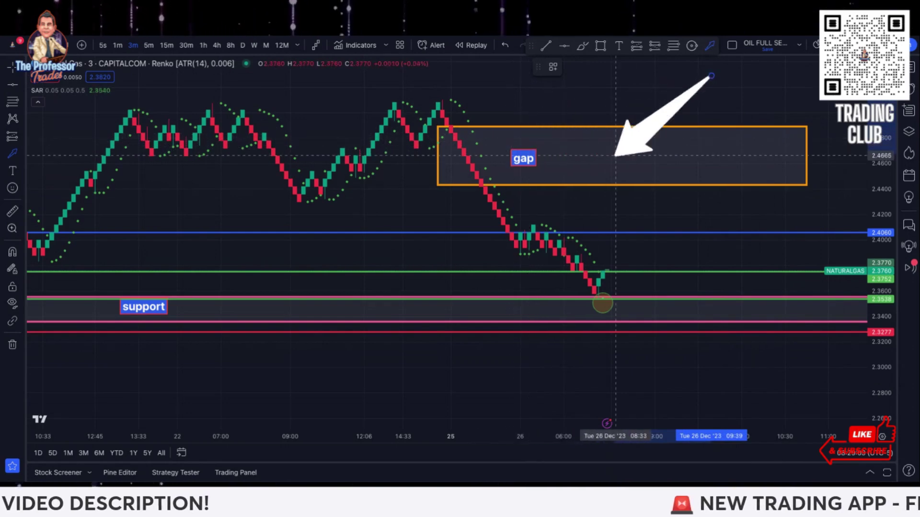
Change the chart type from Renko to Candles and reset the price scale
{"action": "left_click", "coordinate": [316, 45]}
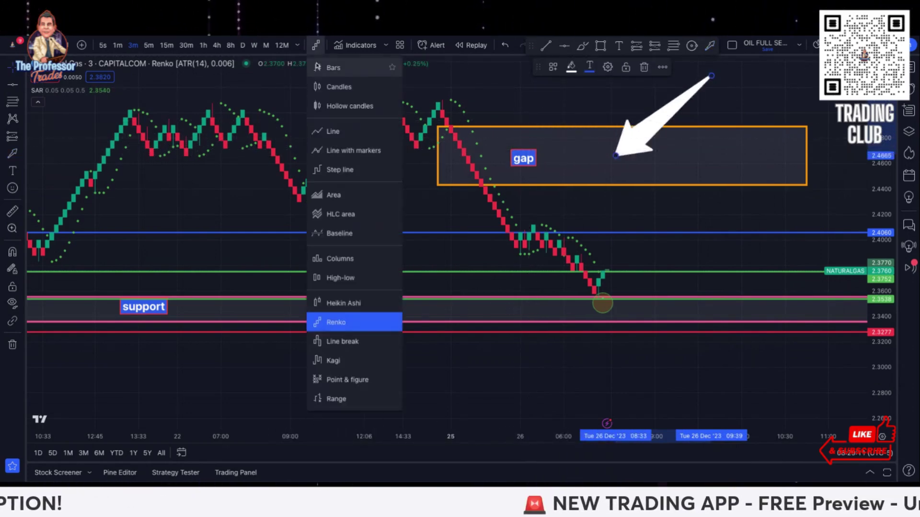
{"action": "left_click", "coordinate": [339, 103]}
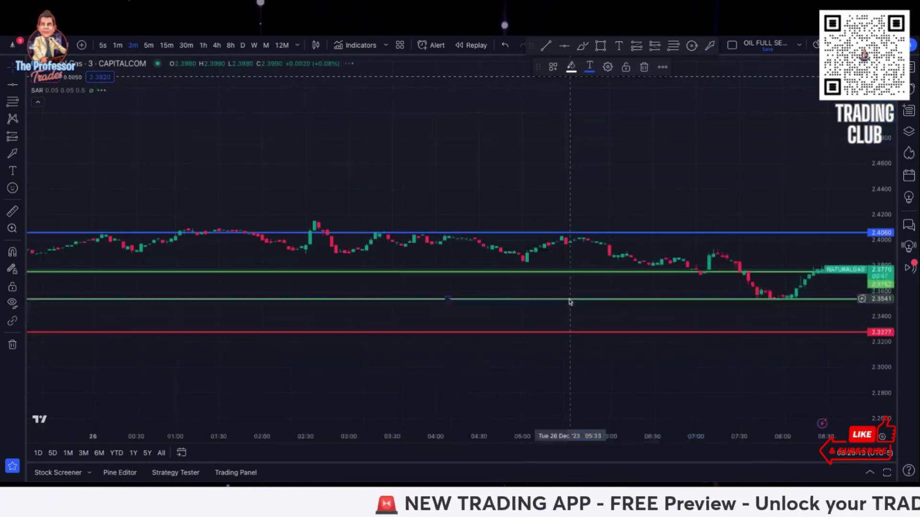
{"action": "double_click", "coordinate": [867, 362]}
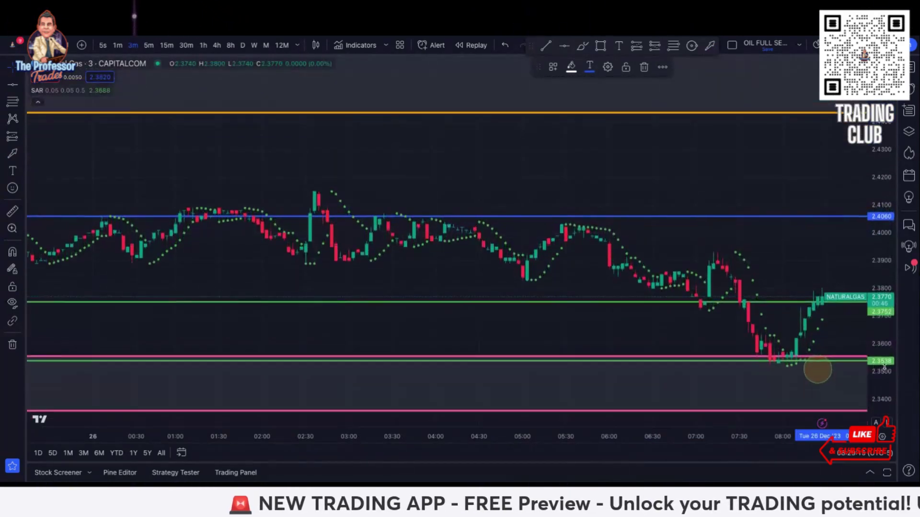
Switch to the 1h timeframe and stretch the price scale to frame the hourly candles
{"action": "left_click", "coordinate": [205, 46]}
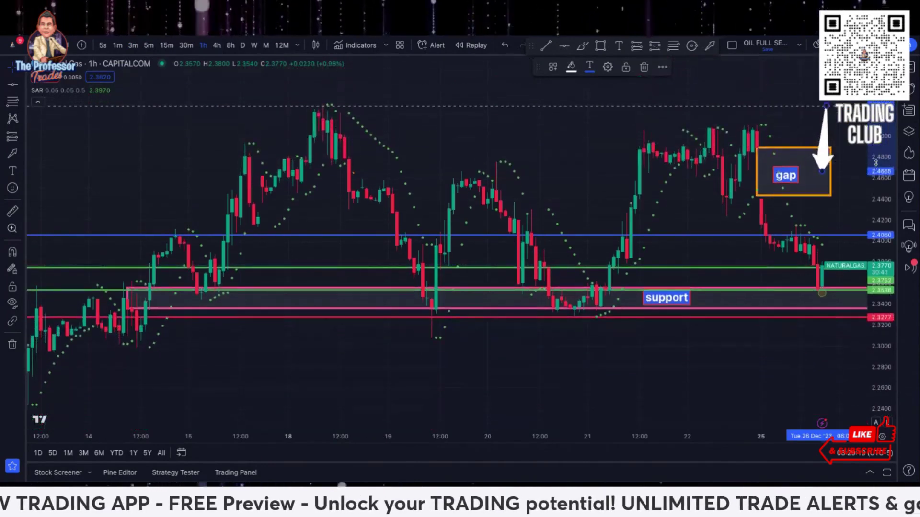
{"action": "scroll", "coordinate": [831, 349], "scroll_direction": "up", "scroll_amount": 5}
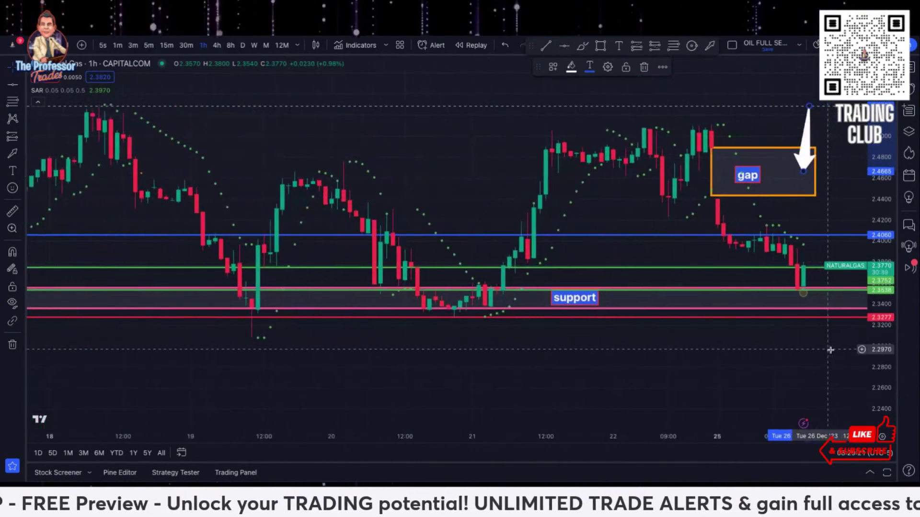
{"action": "scroll", "coordinate": [830, 350], "scroll_direction": "up", "scroll_amount": 5}
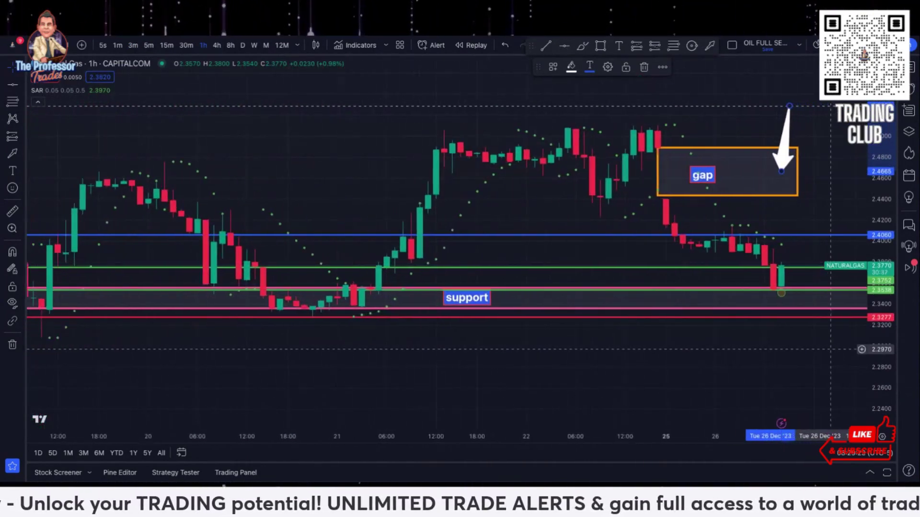
{"action": "scroll", "coordinate": [831, 349], "scroll_direction": "up", "scroll_amount": 4}
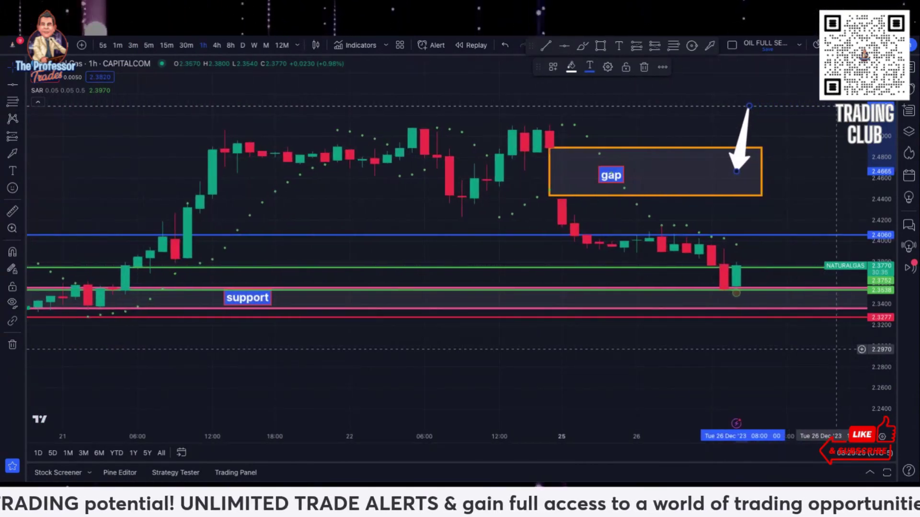
{"action": "left_click_drag", "start_coordinate": [868, 356], "coordinate": [865, 347]}
{"action": "scroll", "coordinate": [823, 350], "scroll_direction": "up", "scroll_amount": 3}
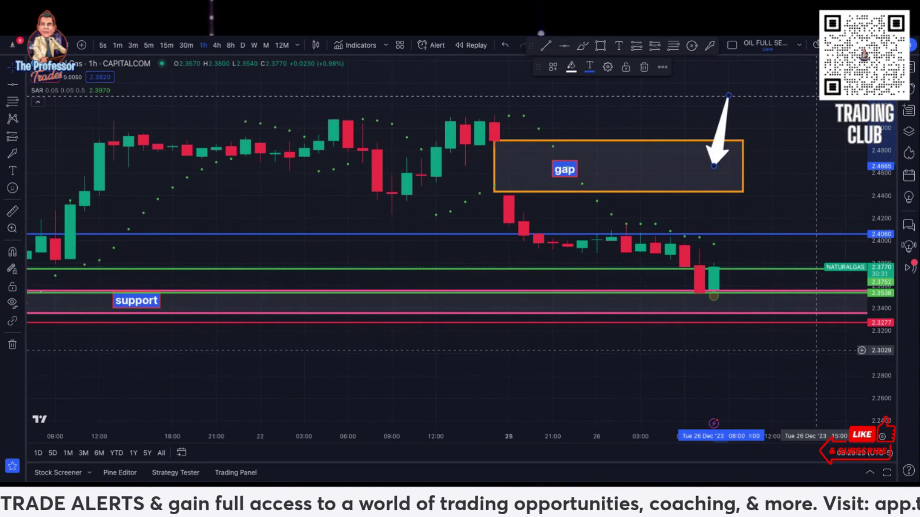
{"action": "scroll", "coordinate": [817, 350], "scroll_direction": "down", "scroll_amount": 1}
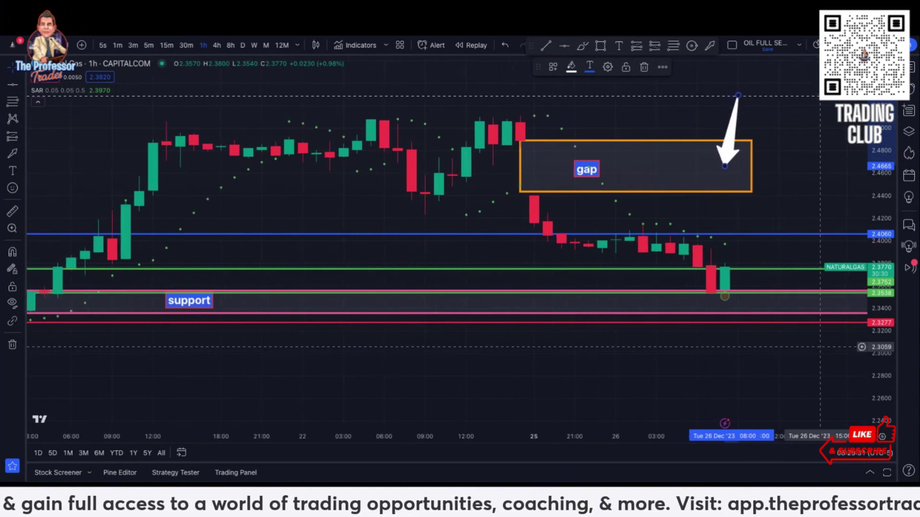
{"action": "scroll", "coordinate": [769, 217], "scroll_direction": "up", "scroll_amount": 1}
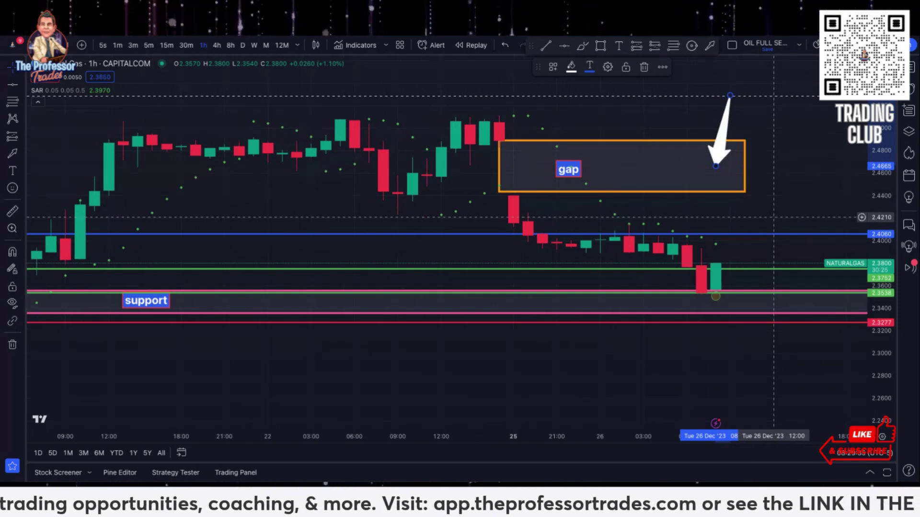
{"action": "scroll", "coordinate": [773, 218], "scroll_direction": "up", "scroll_amount": 1}
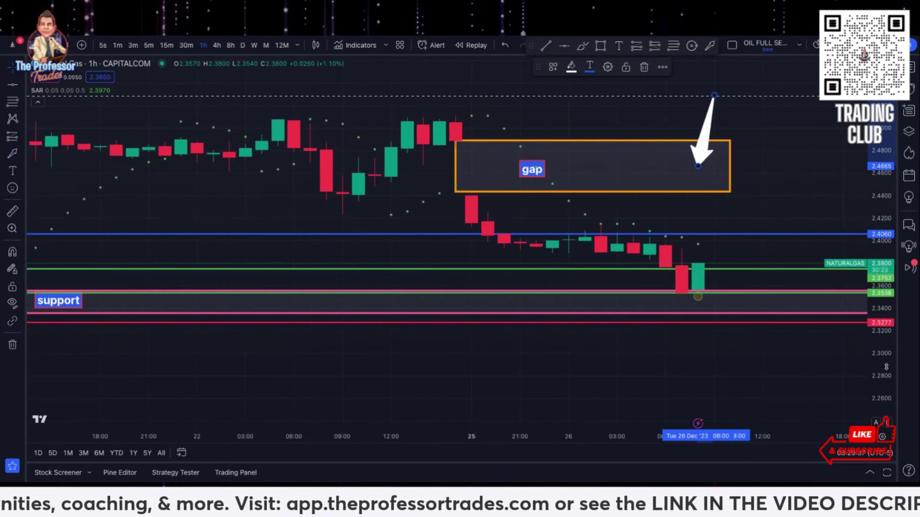
{"action": "scroll", "coordinate": [823, 321], "scroll_direction": "down", "scroll_amount": 2}
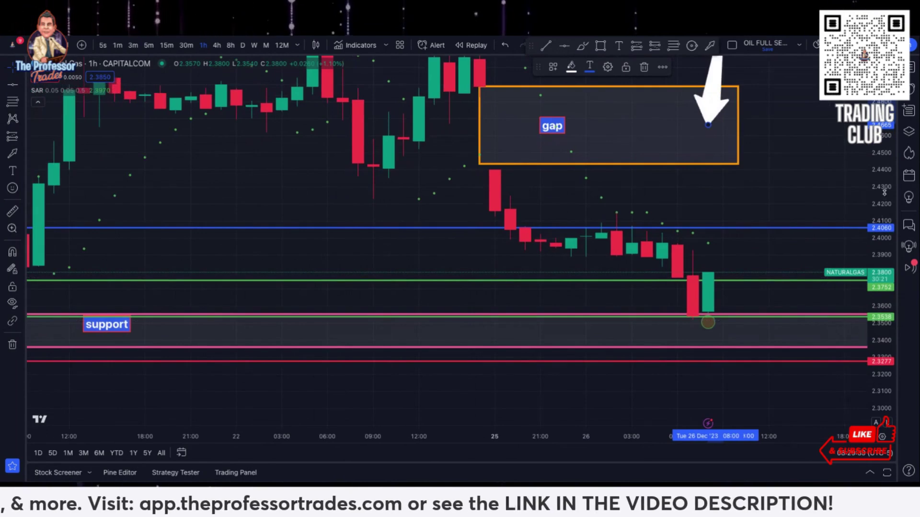
{"action": "scroll", "coordinate": [773, 352], "scroll_direction": "left", "scroll_amount": 5}
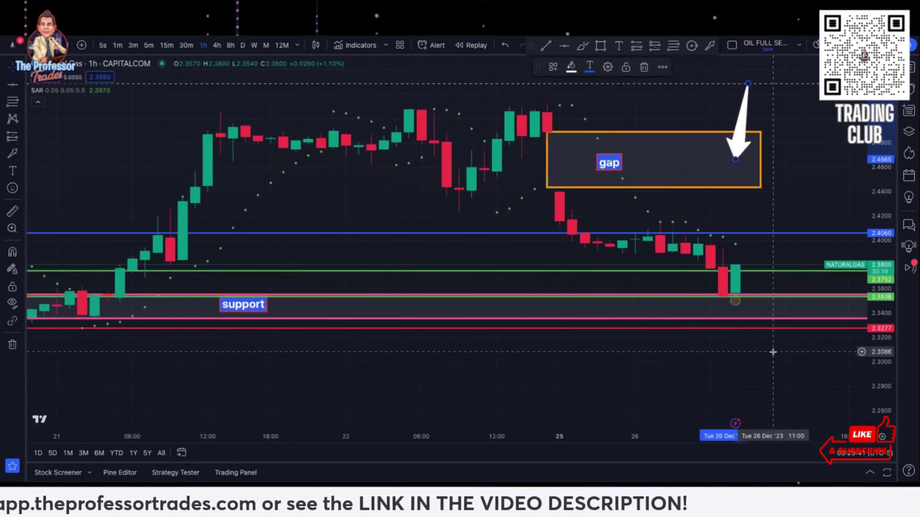